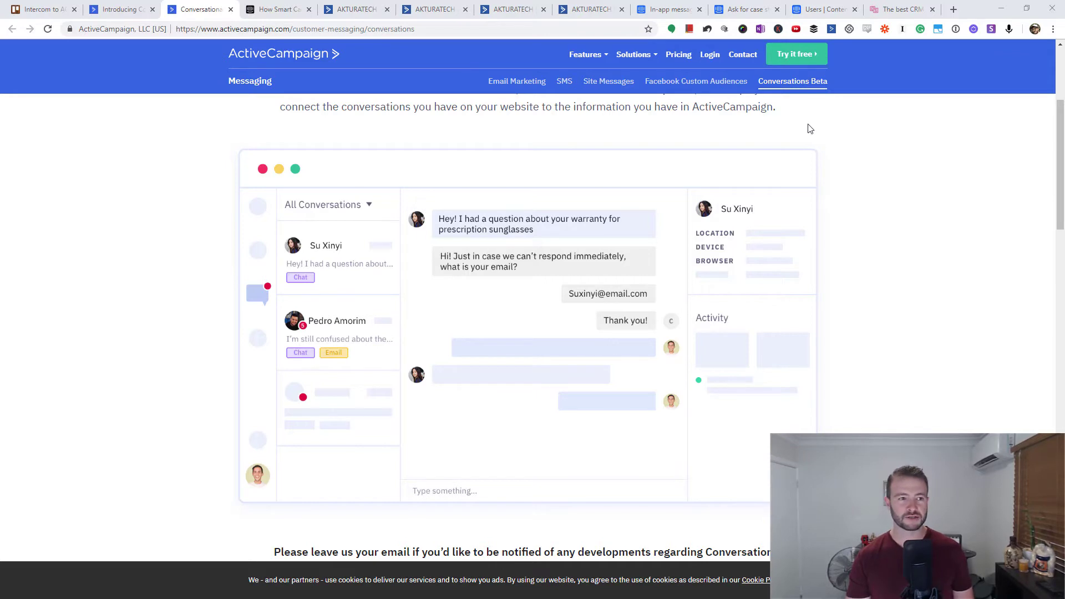
Step: Bring up Intercom's in-app messages article at its 'Three in-app message styles' section
left_click(670, 12)
scroll(649, 140, "up", 1)
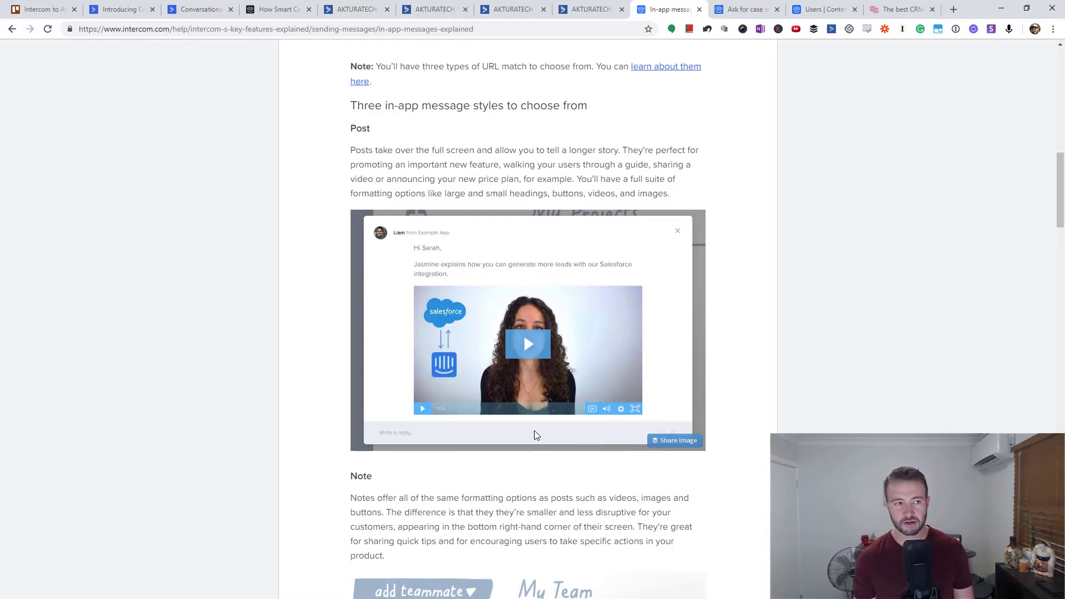
Step: Return to ActiveCampaign's Conversations Beta page with the sample chat inbox
left_click(199, 4)
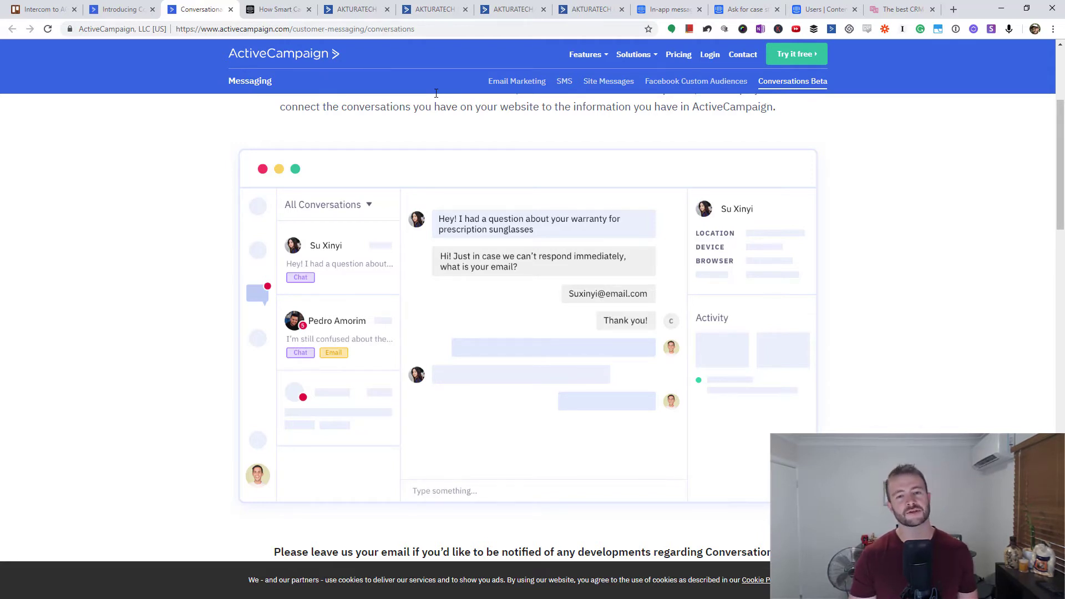
Step: Read the 'How Smart Campaigns' blog post, then view the case study message's audience rules
left_click(285, 10)
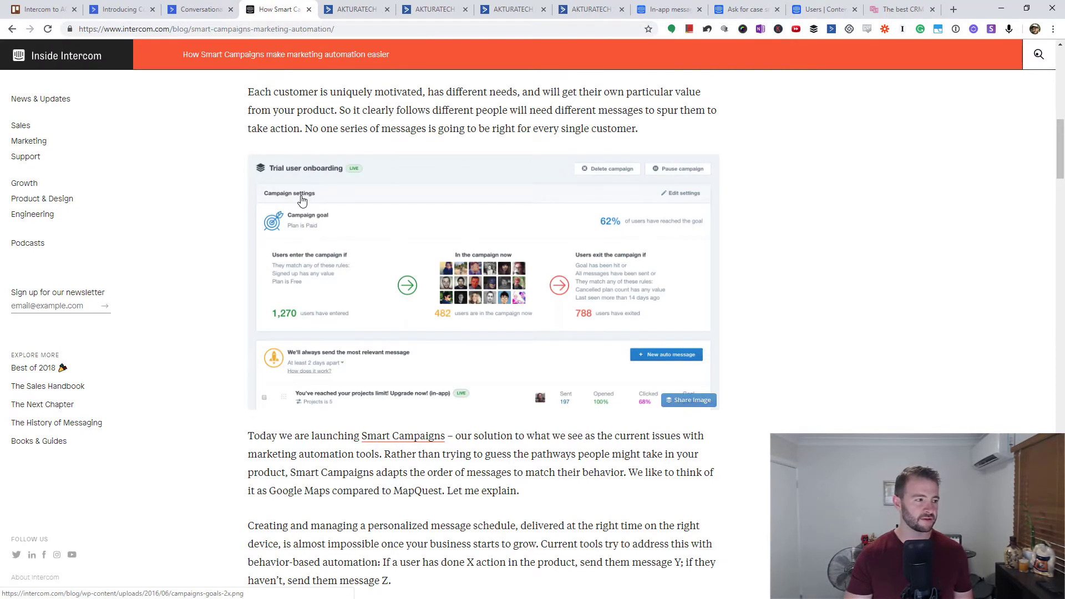
scroll(327, 209, "down", 7)
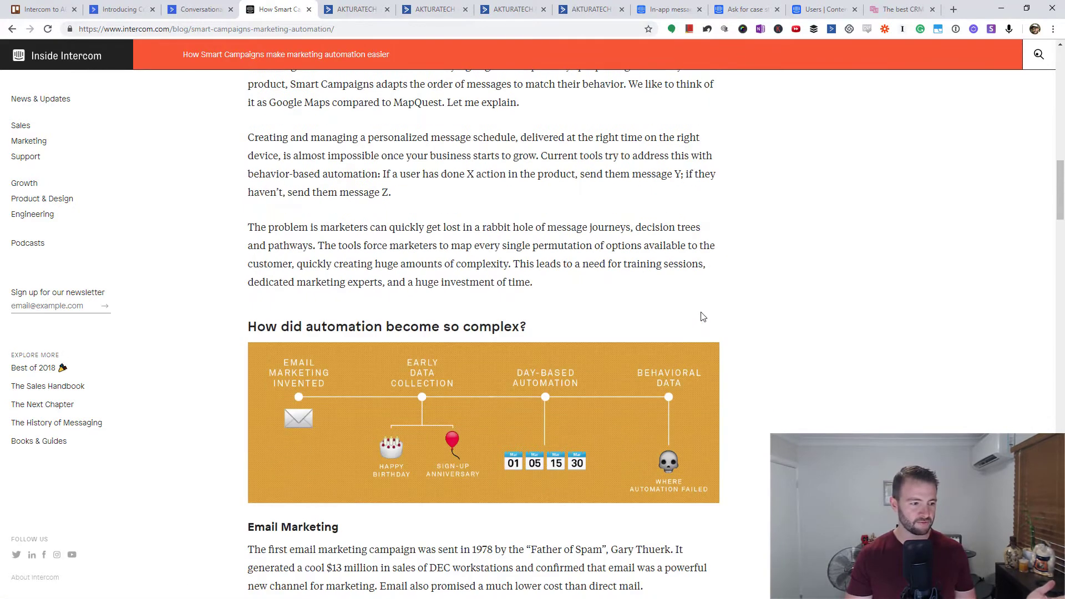
scroll(703, 317, "up", 10)
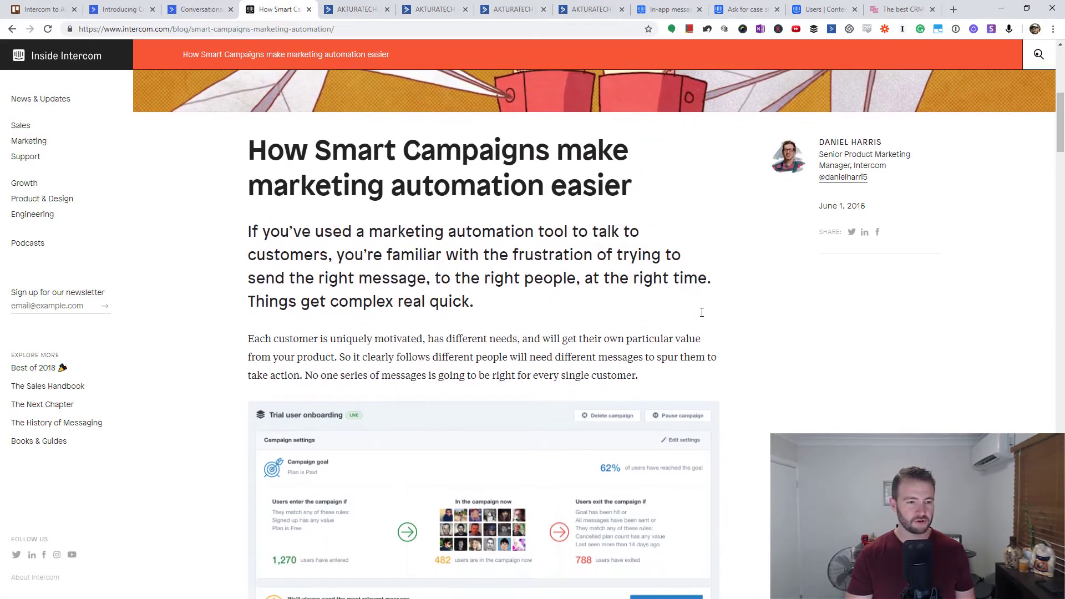
scroll(702, 313, "down", 3)
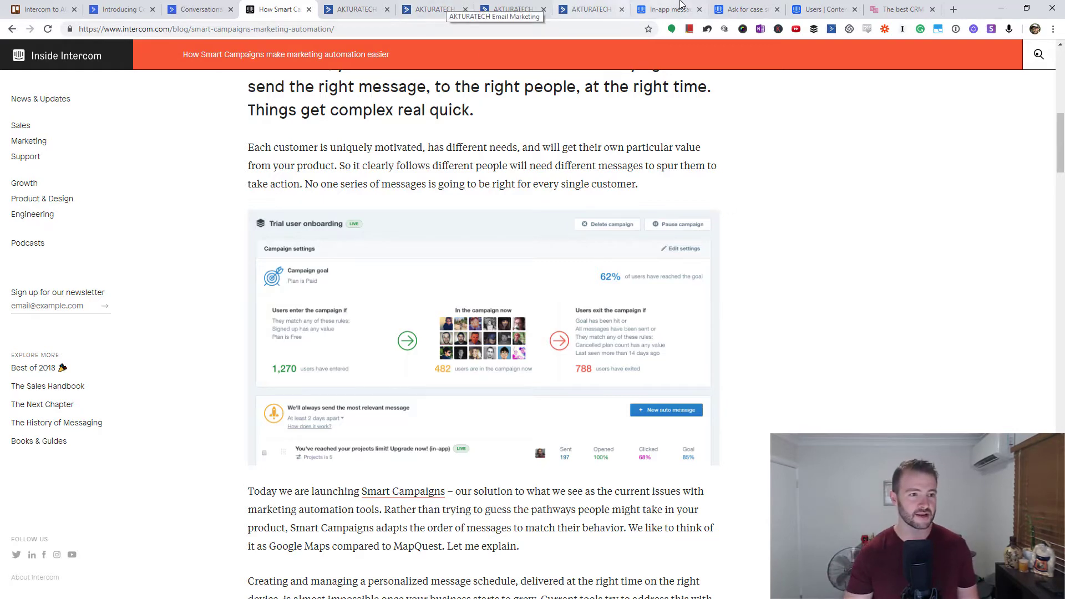
left_click(738, 6)
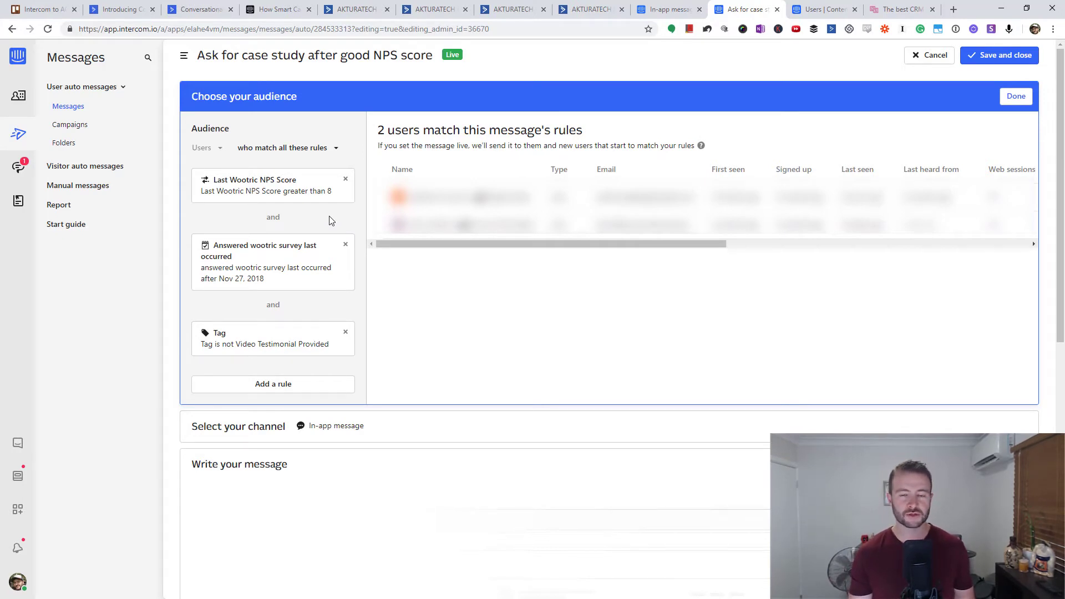
Step: Keep the audience matching all rules, then view ActiveCampaign's Marketing Consent list segment conditions
left_click(298, 150)
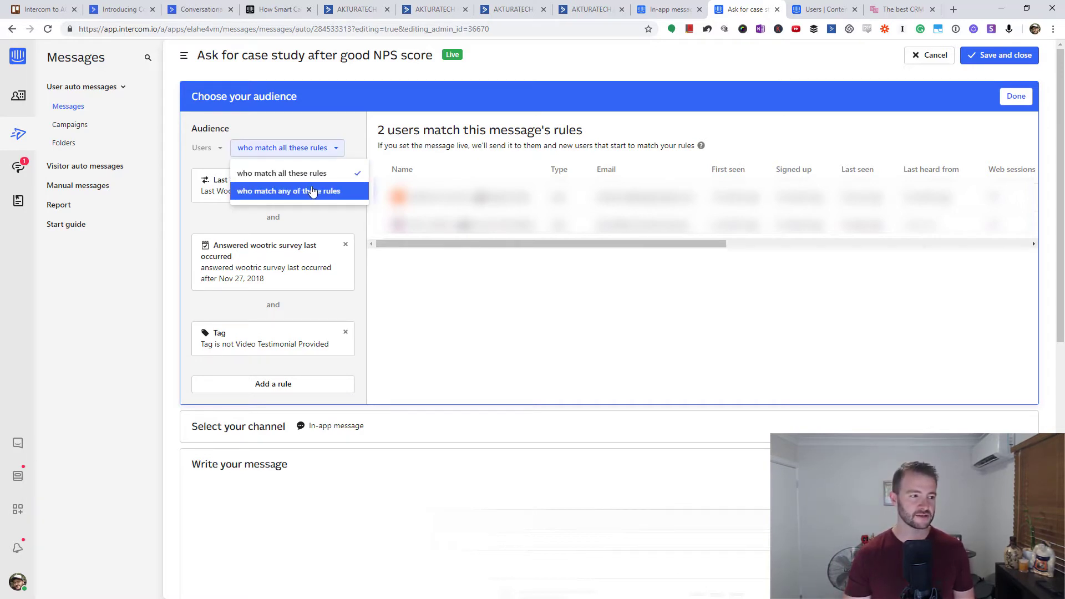
left_click(320, 125)
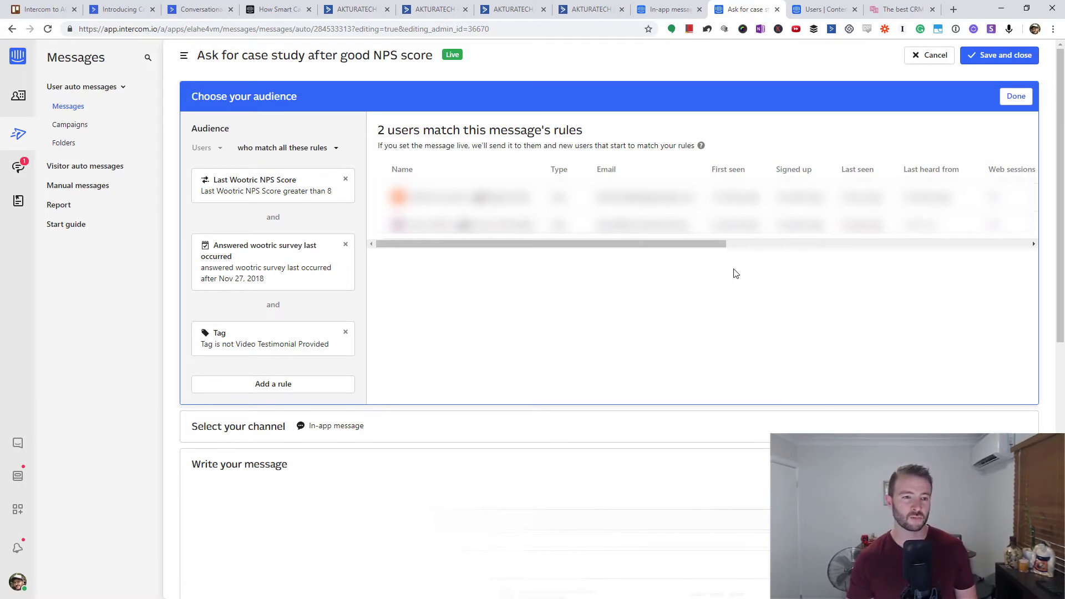
left_click(438, 7)
left_click(368, 8)
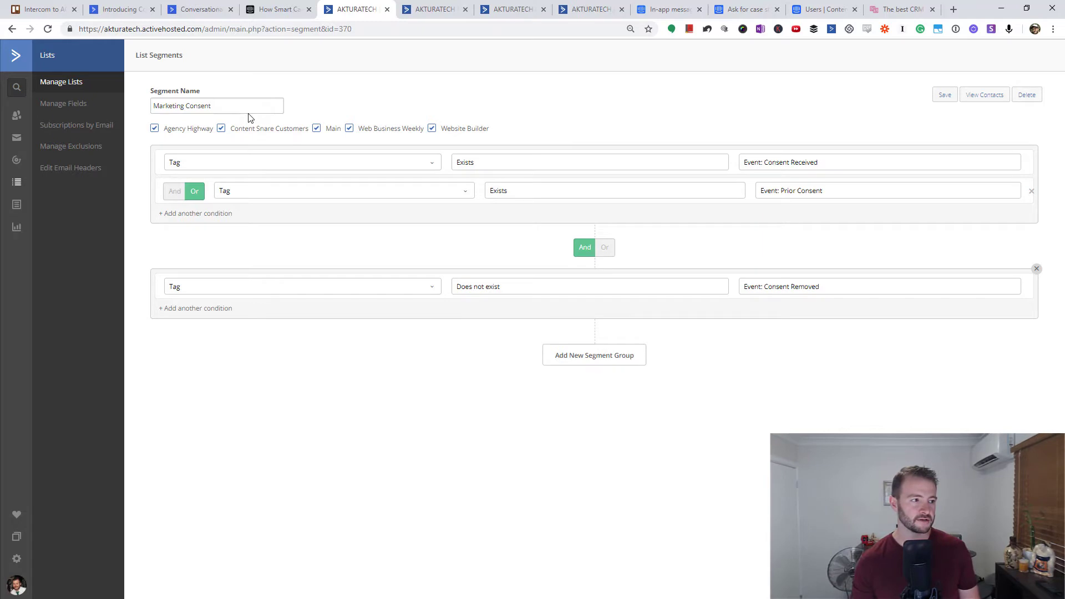
Step: Look over the CS: Paid Signups Onboarding automation from the Automations list
left_click(425, 6)
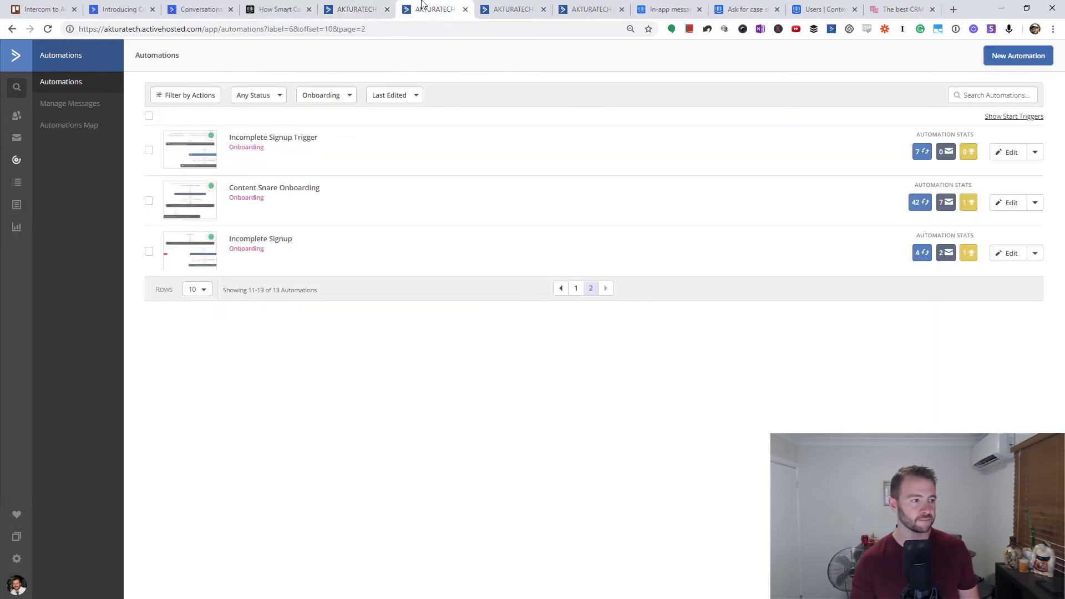
left_click(503, 6)
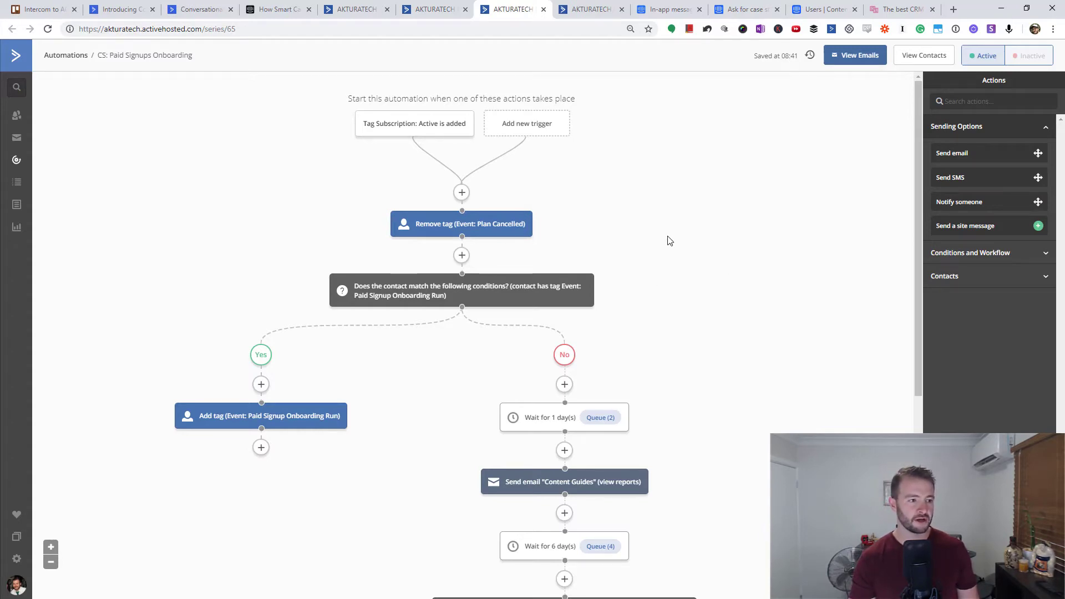
scroll(668, 239, "down", 3)
scroll(668, 239, "up", 3)
Step: Review the Content Snare Onboarding workflow's signup trigger, emails, waits and condition branches
key("ctrl+Tab")
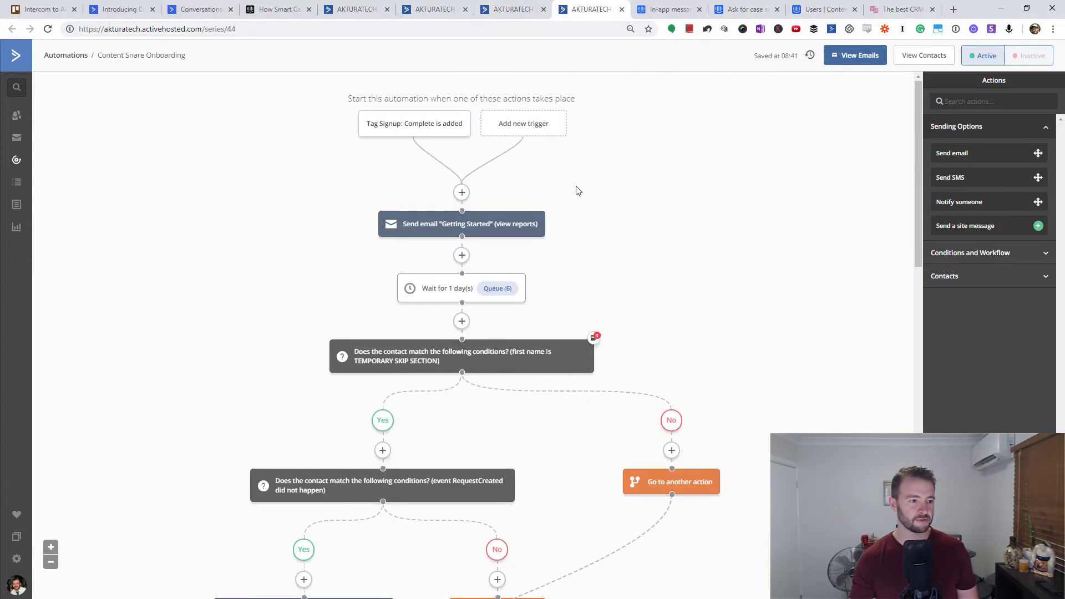
scroll(578, 190, "down", 1)
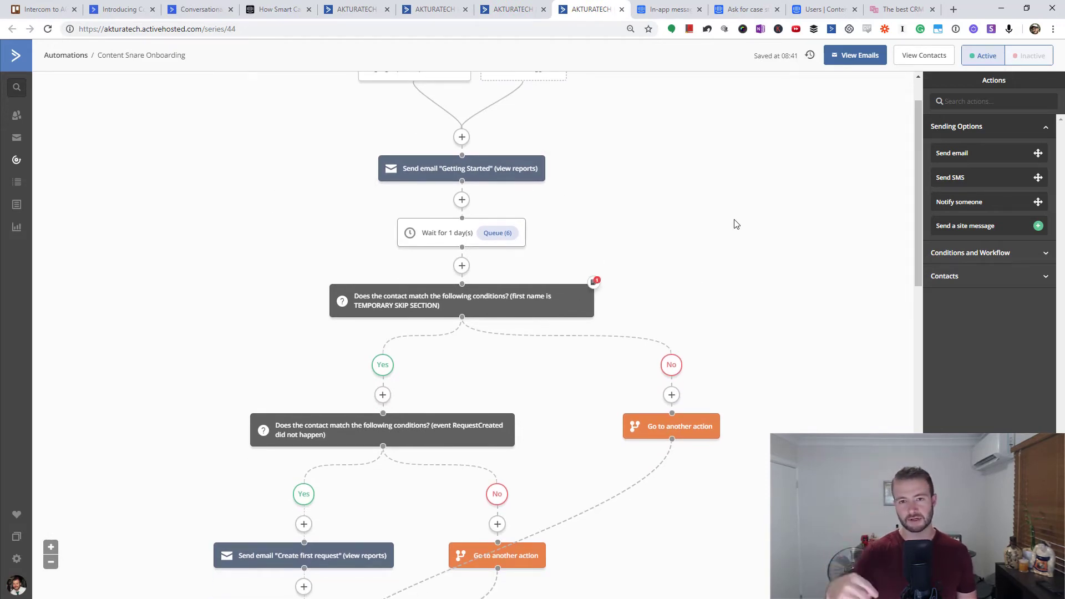
scroll(735, 224, "up", 1)
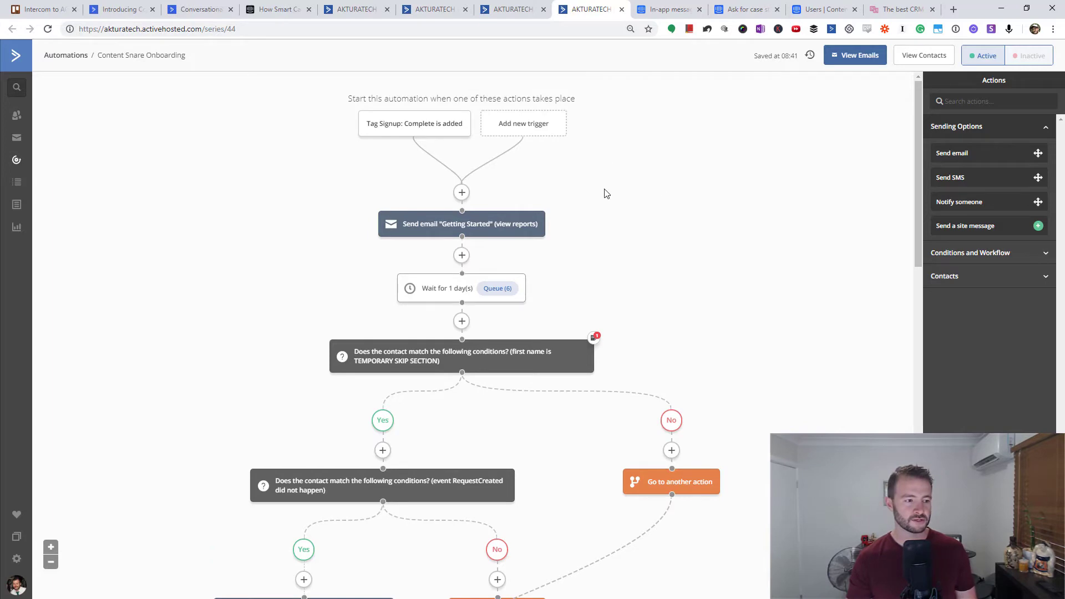
scroll(637, 209, "down", 2)
scroll(631, 191, "up", 2)
scroll(768, 248, "down", 5)
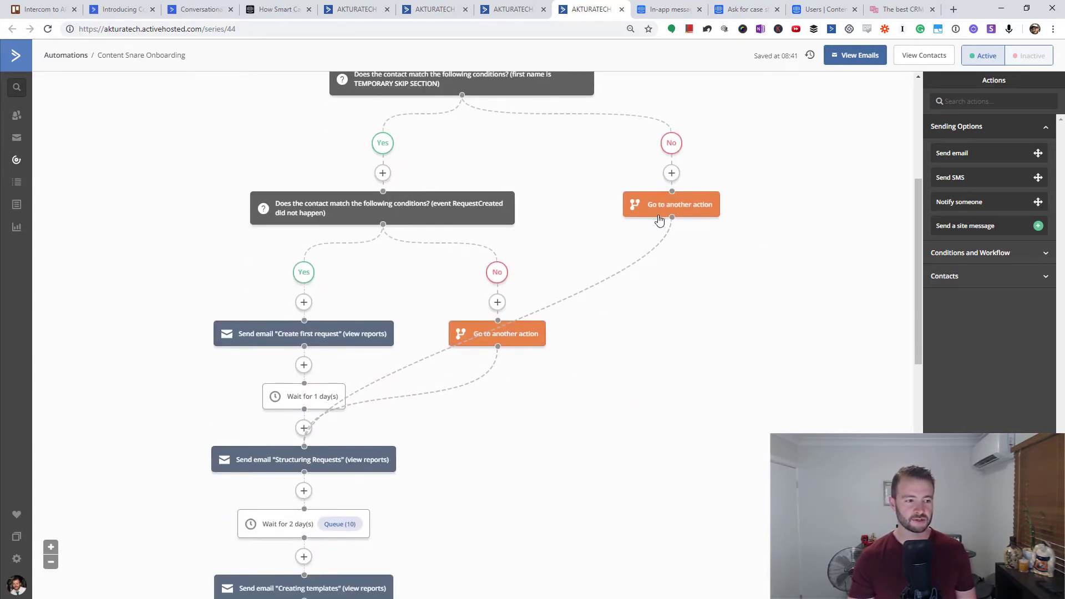
scroll(670, 262, "down", 7)
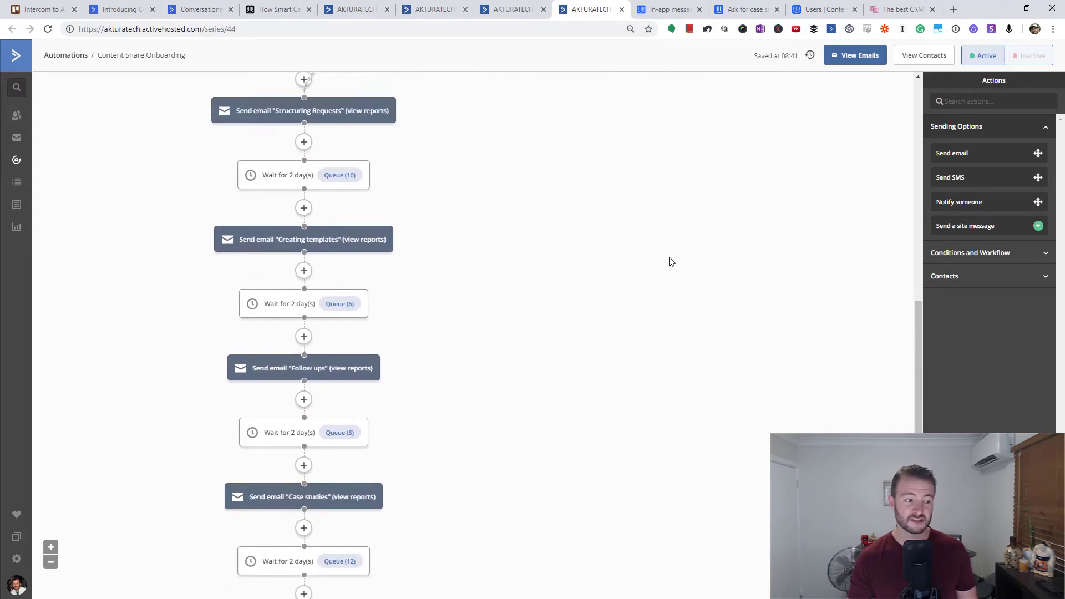
scroll(369, 327, "down", 5)
scroll(382, 333, "up", 7)
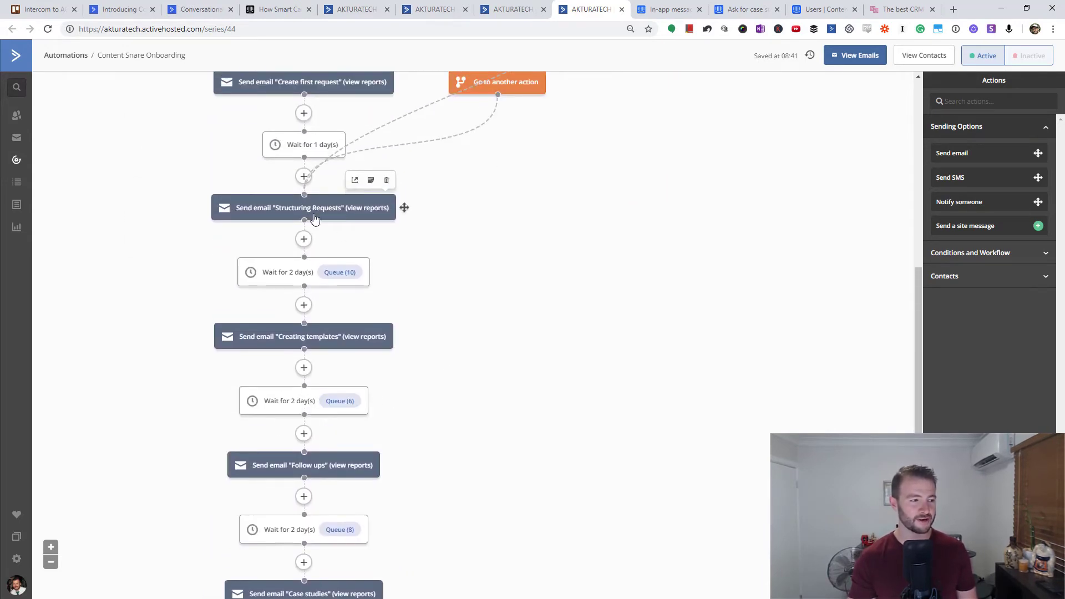
scroll(307, 228, "down", 2)
scroll(311, 221, "down", 1)
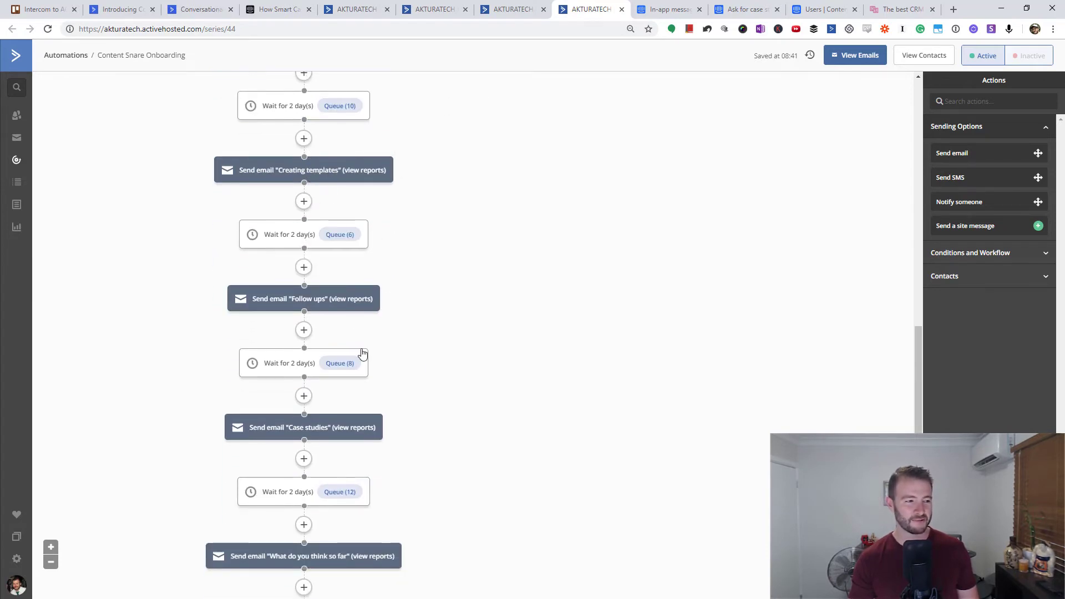
scroll(388, 349, "up", 1)
scroll(546, 336, "up", 10)
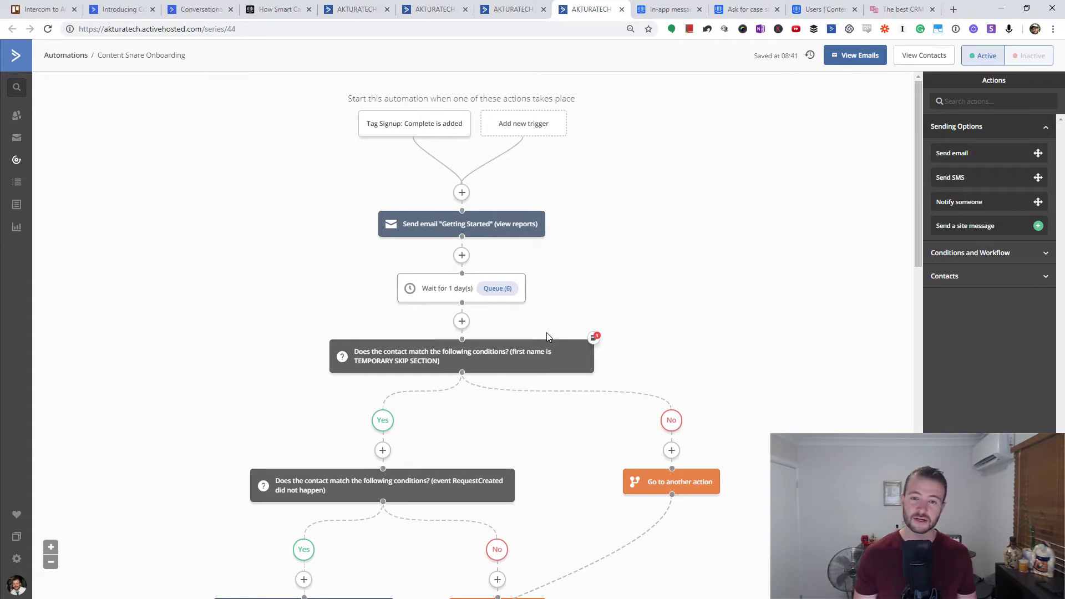
scroll(580, 317, "down", 4)
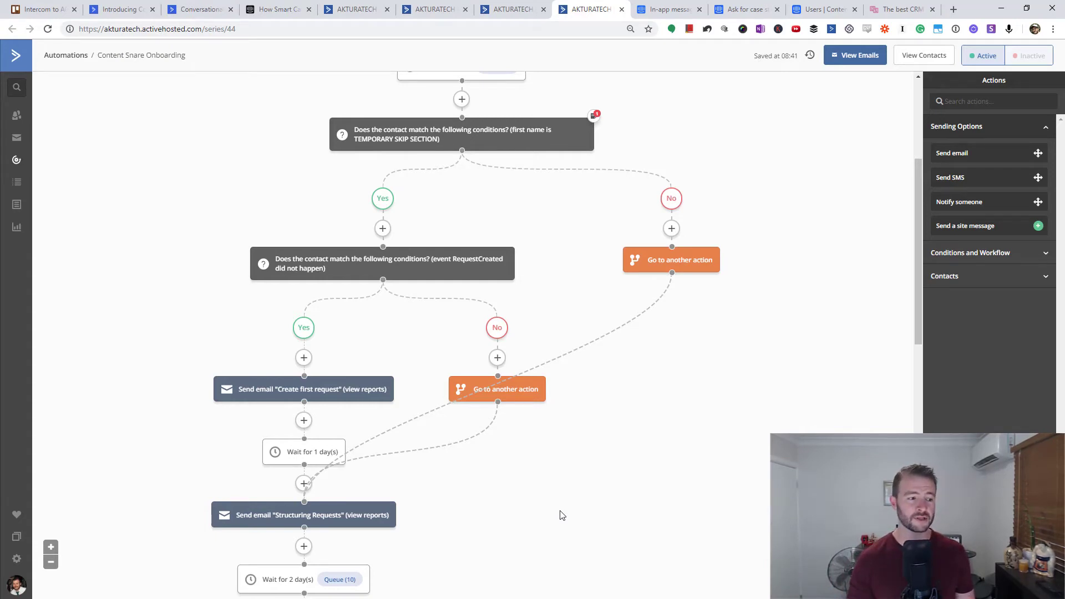
scroll(560, 515, "up", 4)
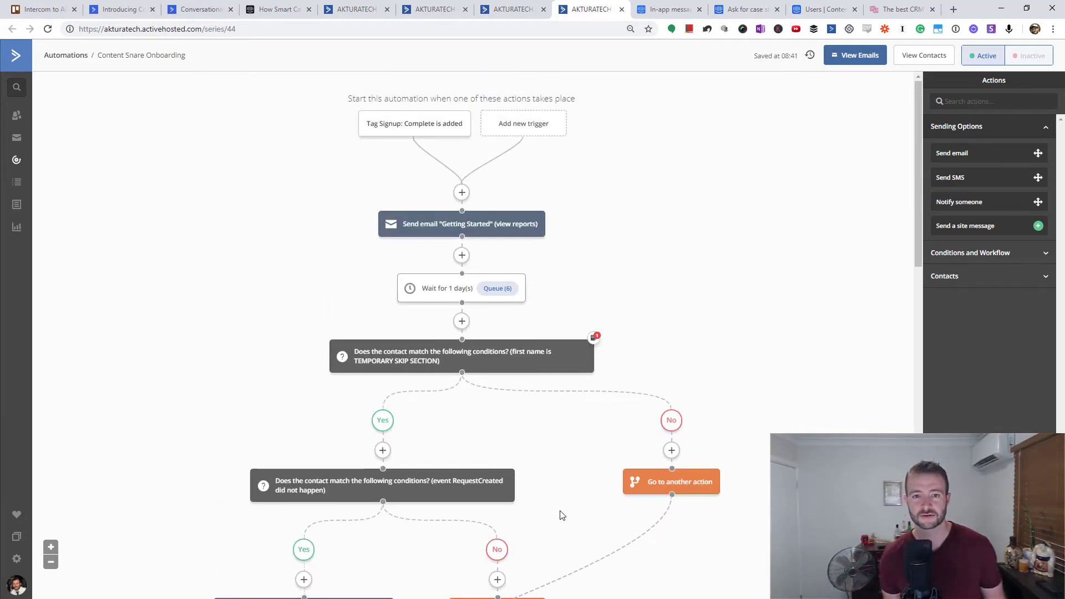